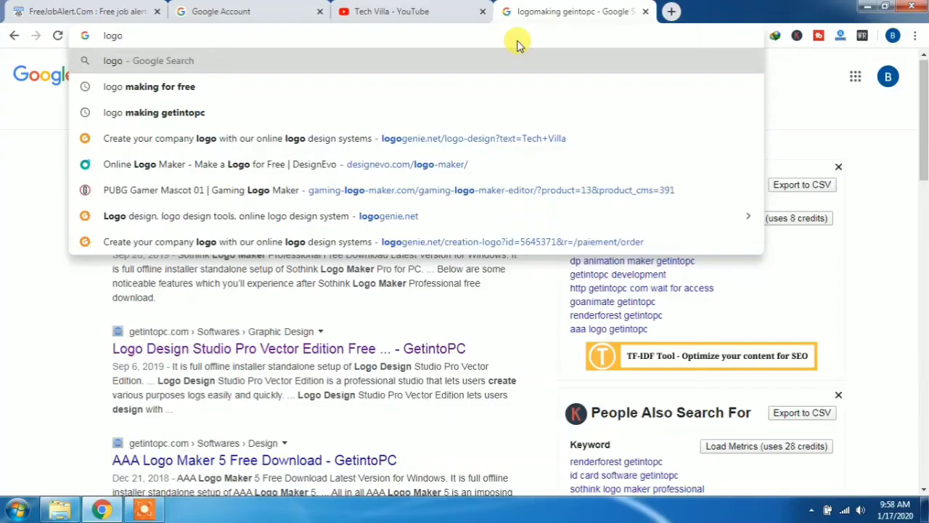
Open the 'Online Logo Maker | DesignEvo' suggestion to load DesignEvo's logo maker.
click(472, 164)
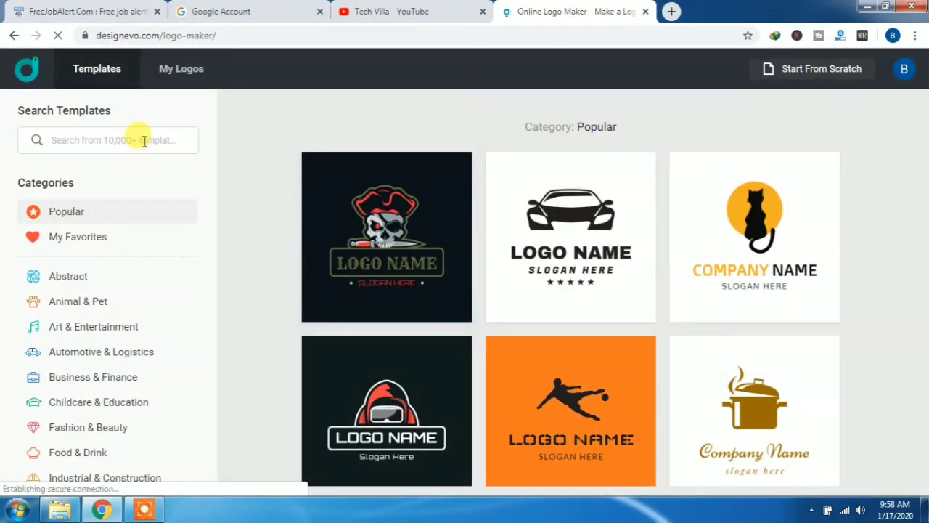
Search the templates for 'home' and pick the house-and-hammer logo template.
click(143, 140)
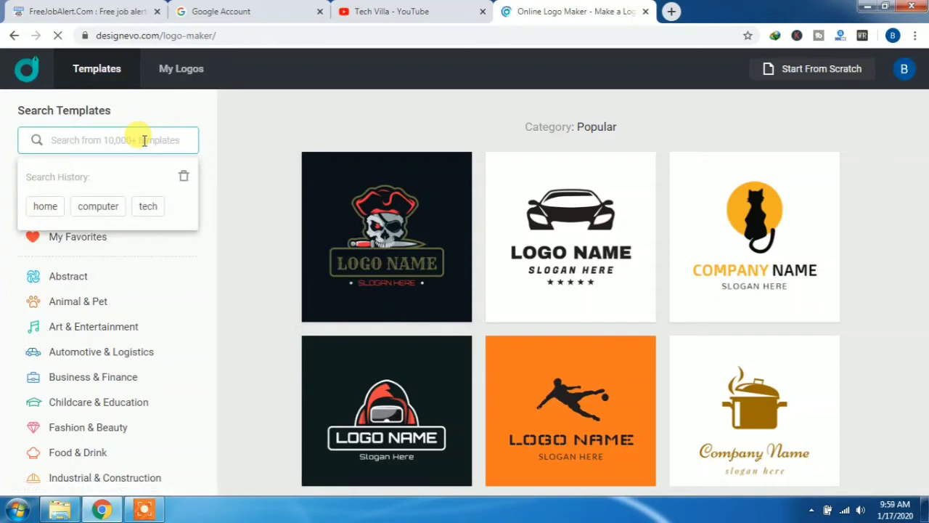
text(home)
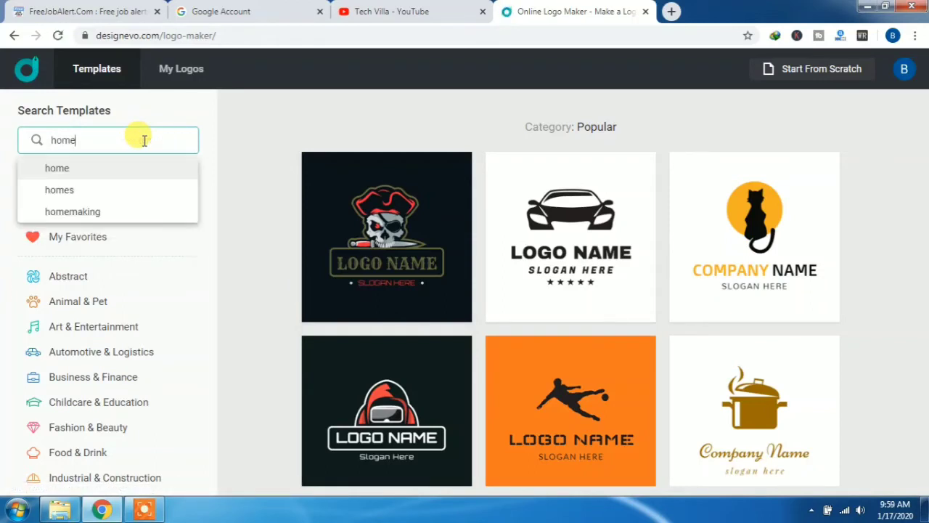
click(121, 167)
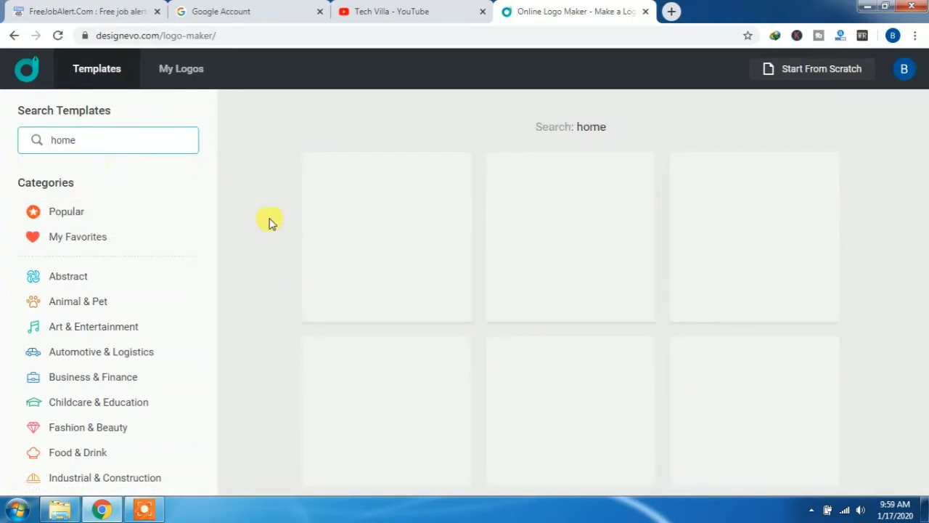
drag(926, 236, 921, 380)
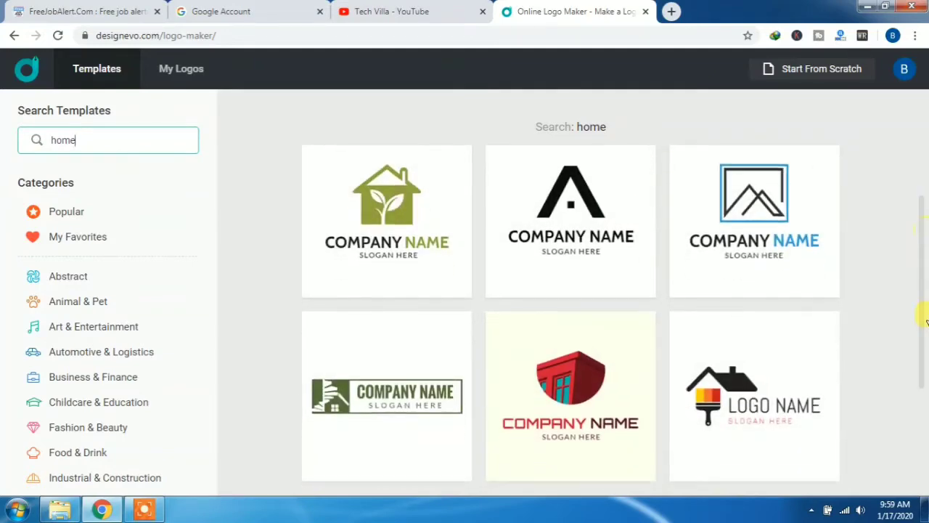
click(755, 381)
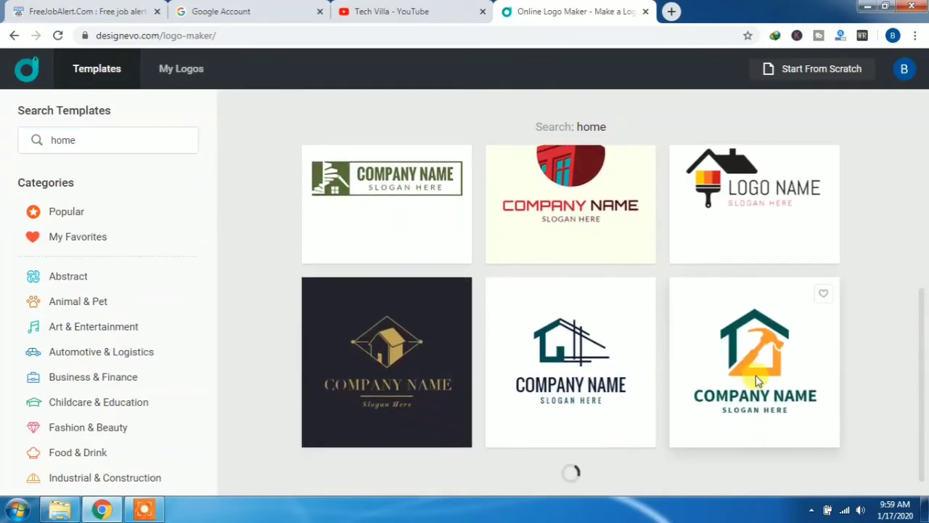
Skip the logo name and slogan prompt and wait for the template editor tab to load.
click(475, 241)
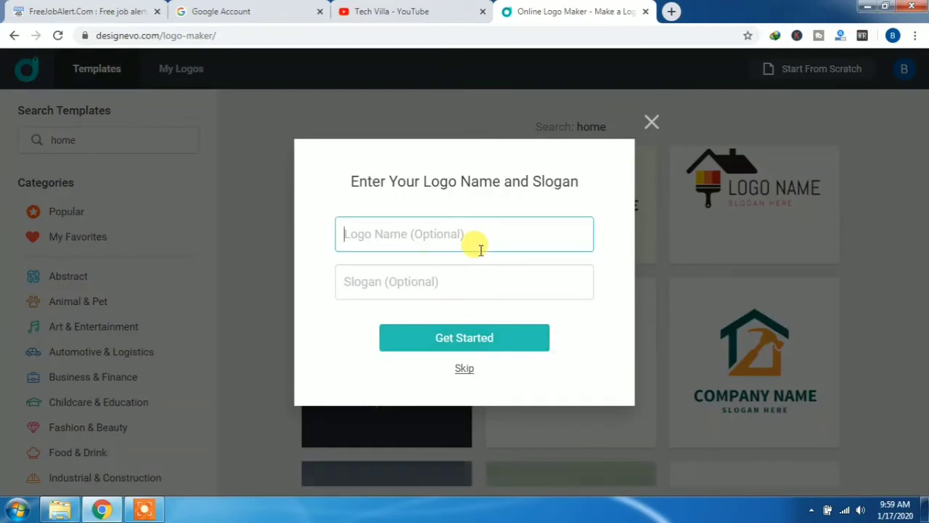
click(490, 340)
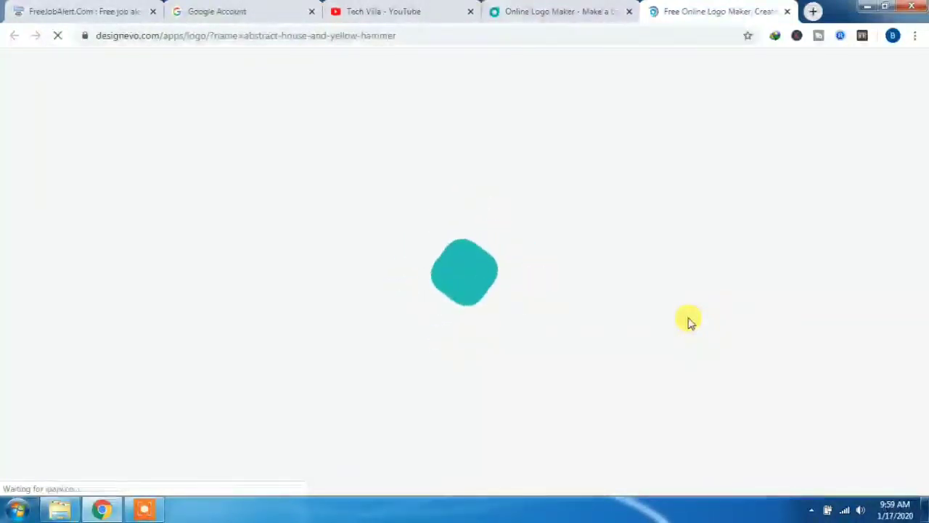
click(538, 10)
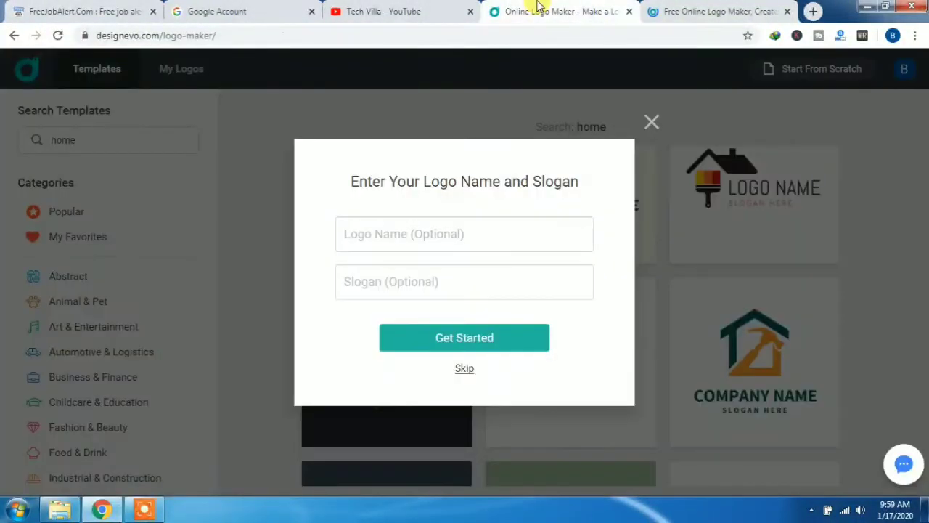
click(687, 10)
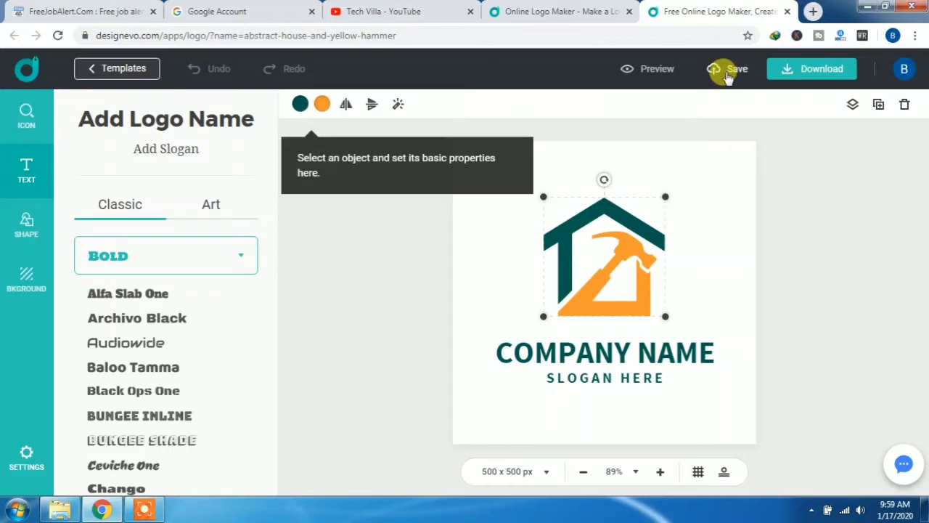
Delete the COMPANY NAME and SLOGAN HERE text, leaving only the house-and-hammer icon.
click(635, 346)
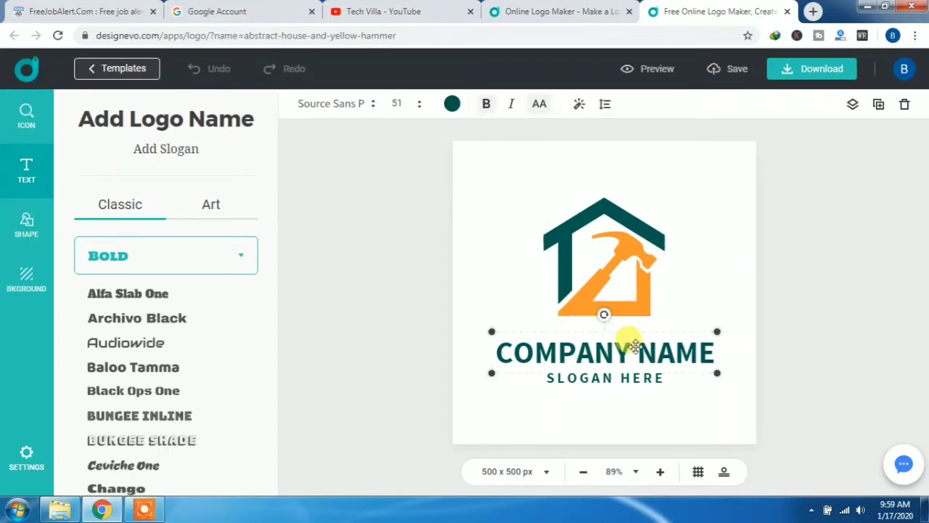
key(Delete)
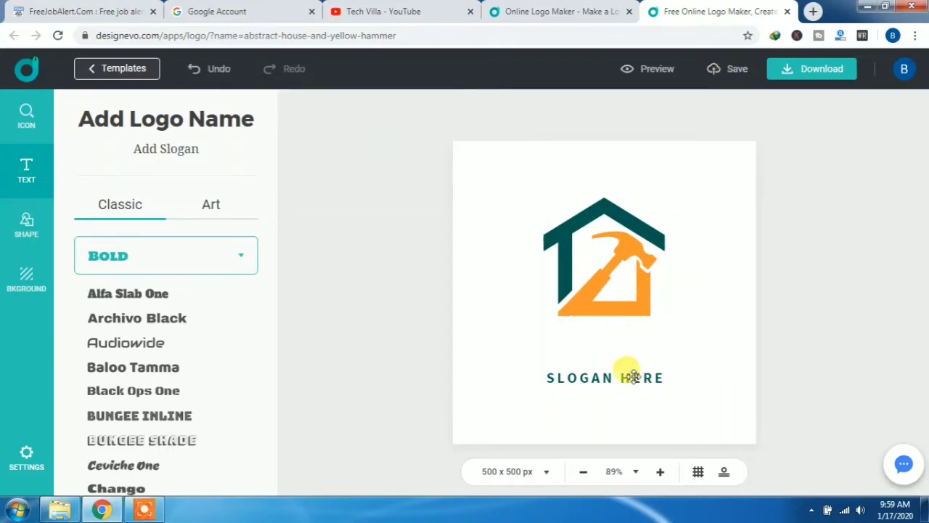
click(634, 375)
key(Delete)
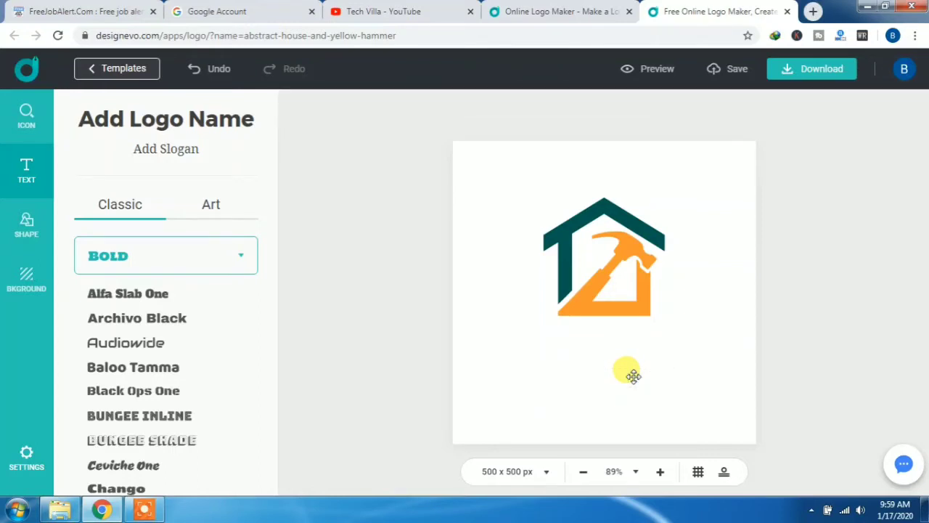
In the background settings, turn the transparent background off and back on.
click(26, 271)
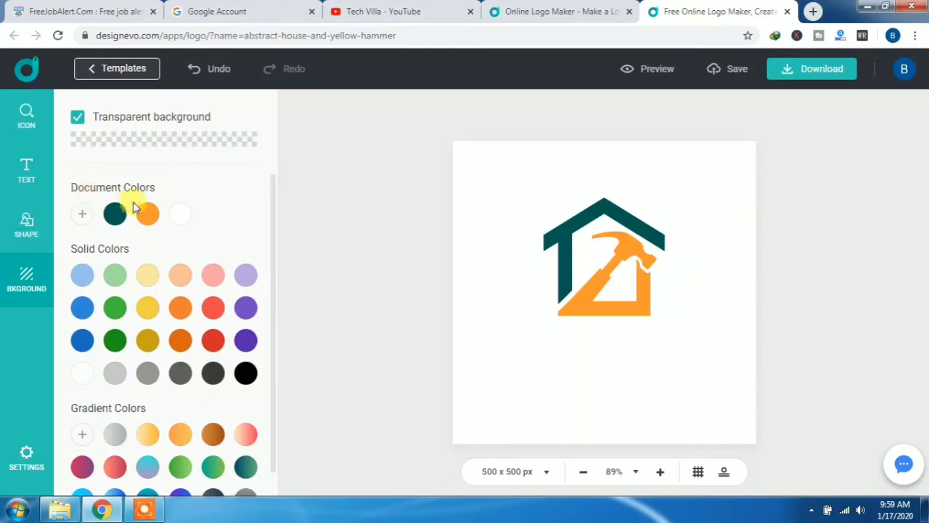
click(79, 119)
click(79, 119)
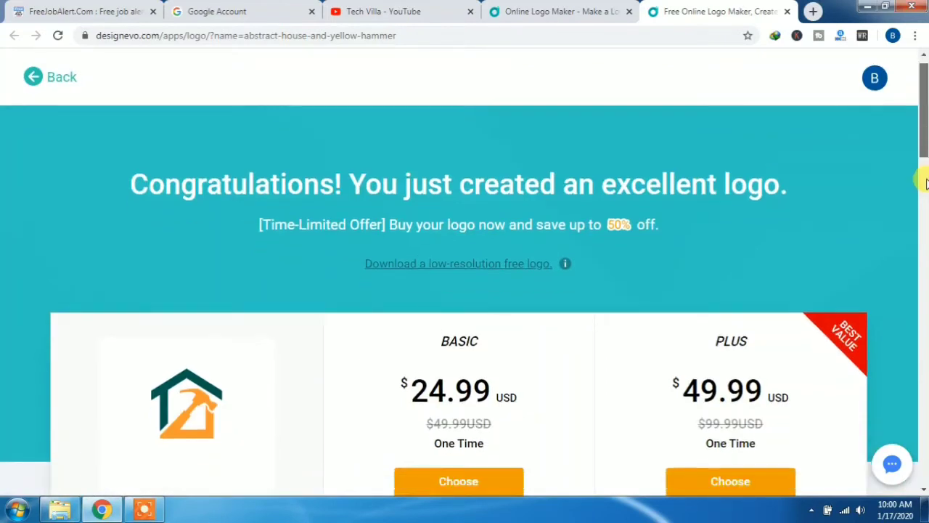
Scroll down the pricing page and choose the low-resolution free logo download.
scroll(565, 216, down, 5)
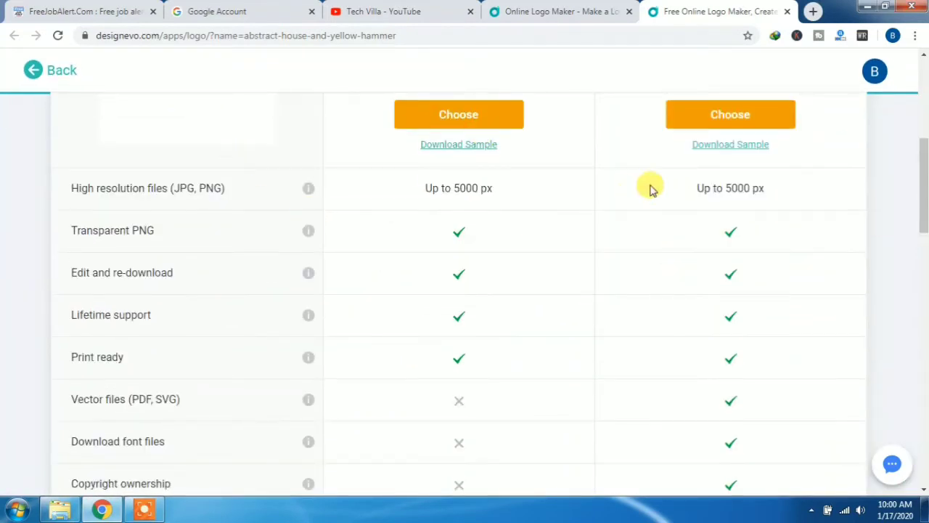
drag(922, 203, 923, 114)
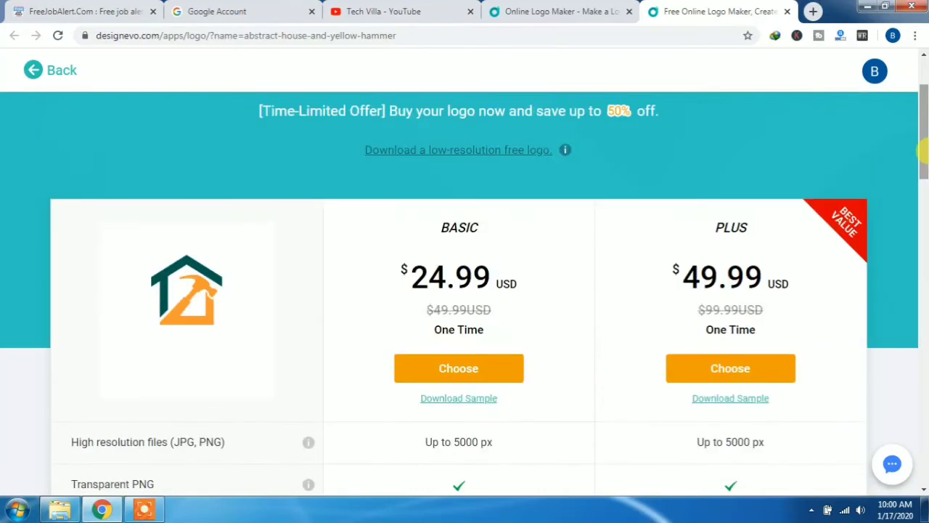
click(514, 157)
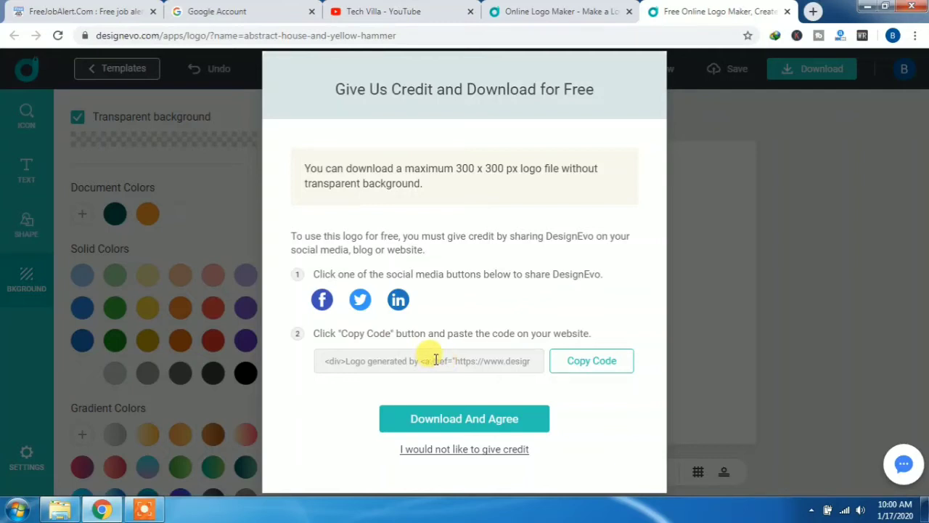
Agree to give credit, download logo (1).zip, and extract its logo folder.
click(473, 416)
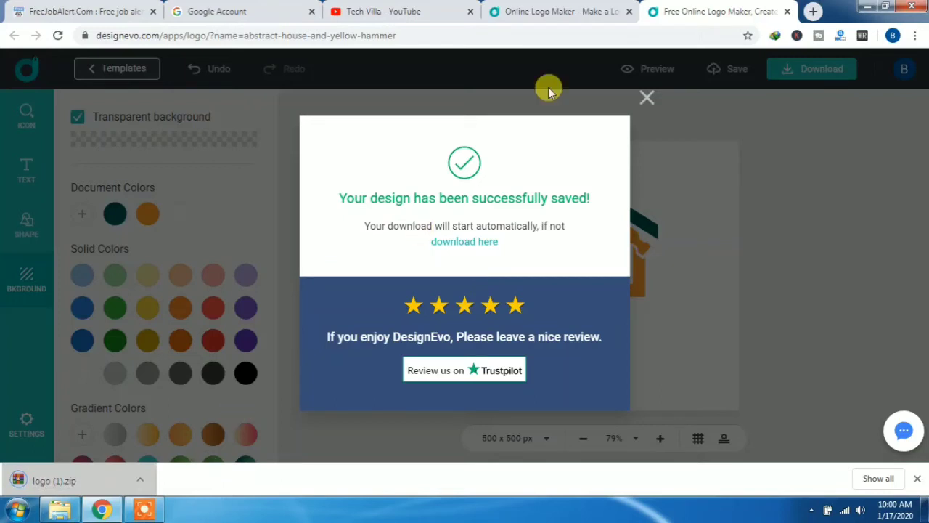
click(647, 102)
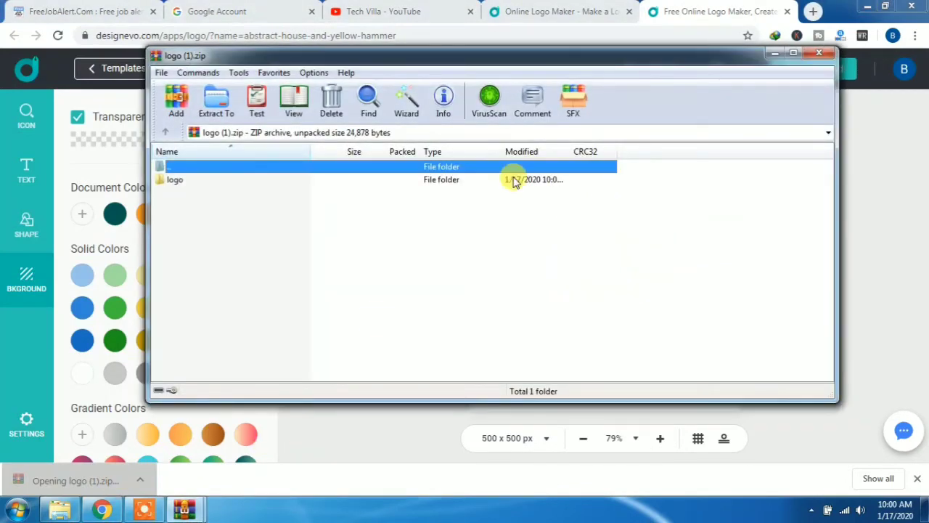
double_click(514, 181)
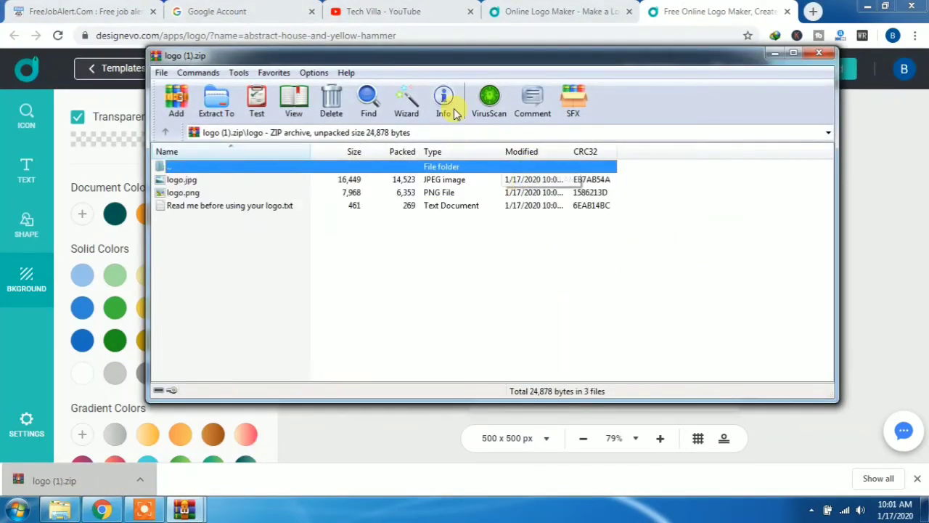
click(408, 106)
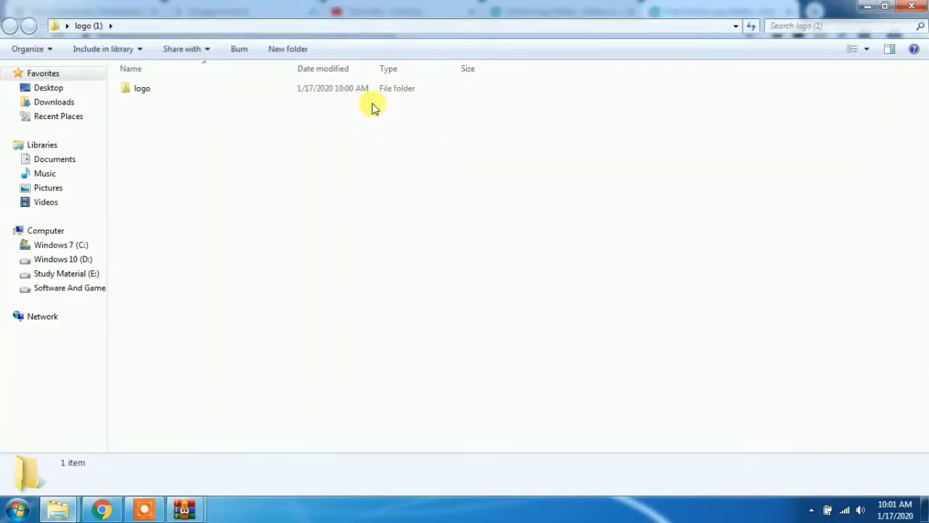
Open the extracted logo folder and view the PNG logo full-size.
click(404, 88)
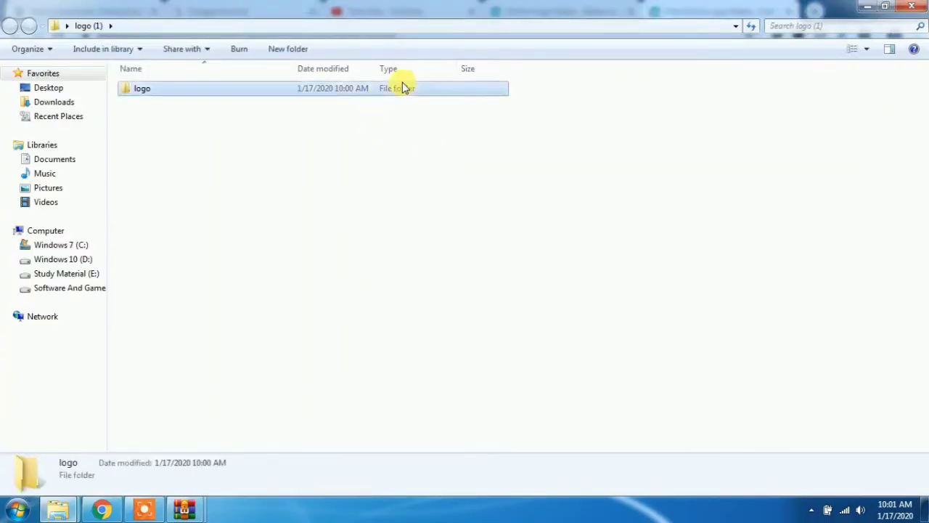
double_click(405, 88)
click(242, 105)
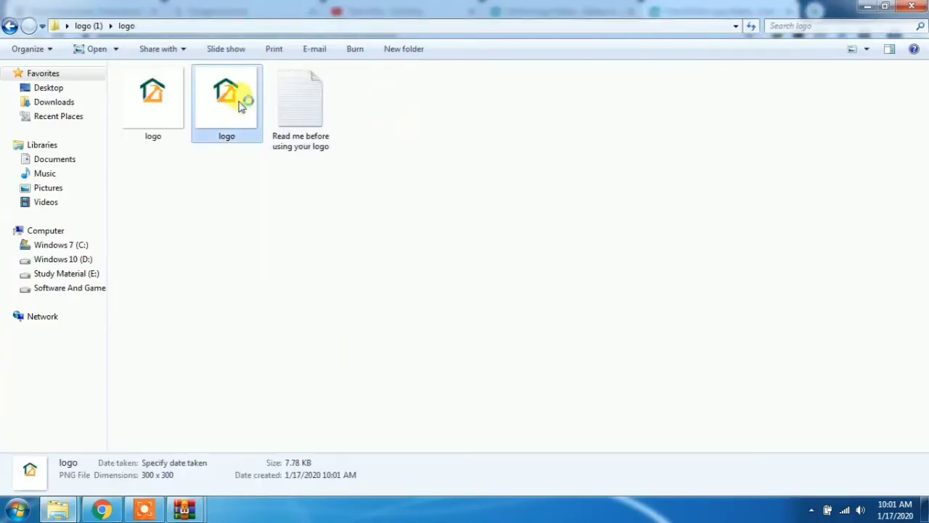
double_click(241, 105)
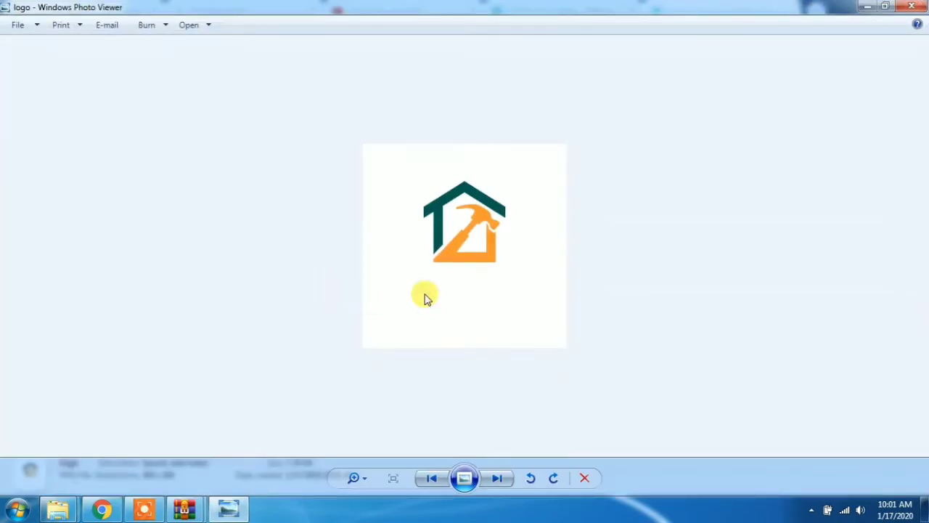
Close the photo preview and select the JPEG and then the PNG logo files.
click(912, 6)
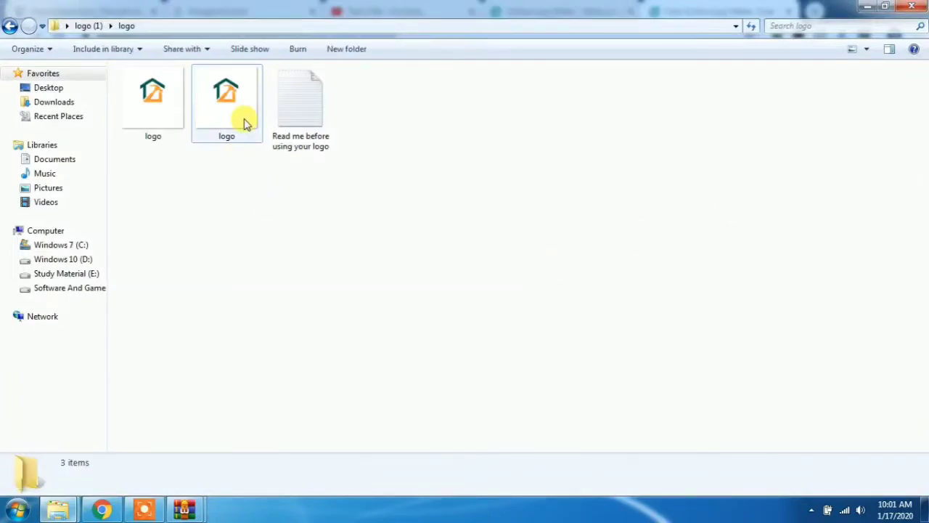
mouse_move(226, 109)
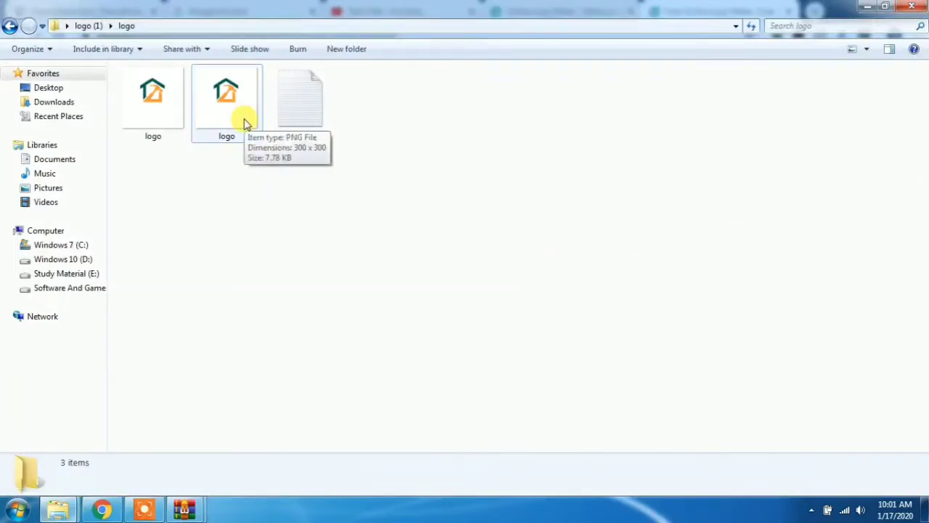
click(148, 122)
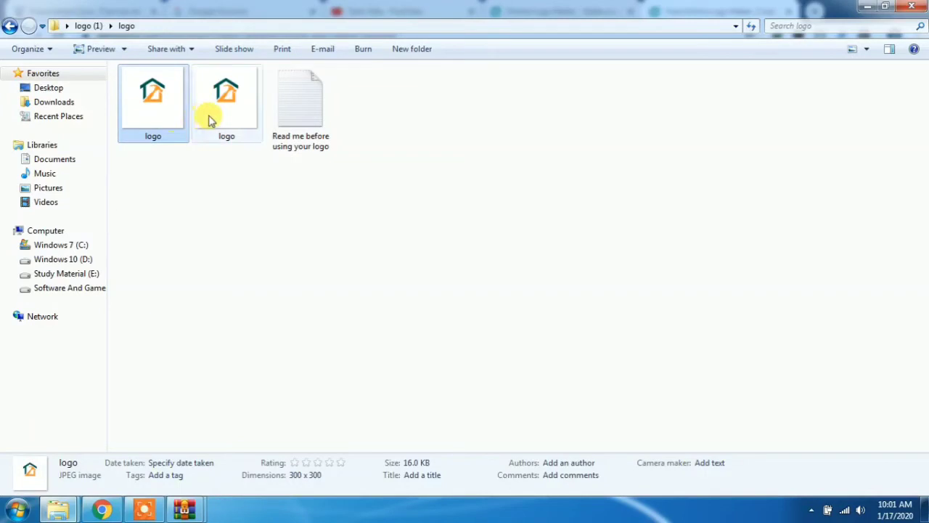
click(209, 120)
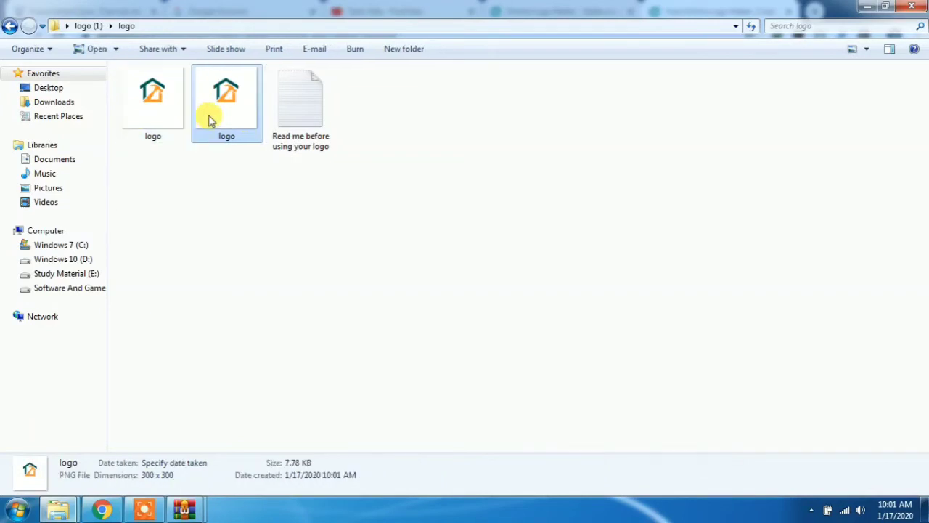
Open the PNG logo in Adobe Photoshop CS6 and minimize the logo folder while it loads.
right_click(253, 143)
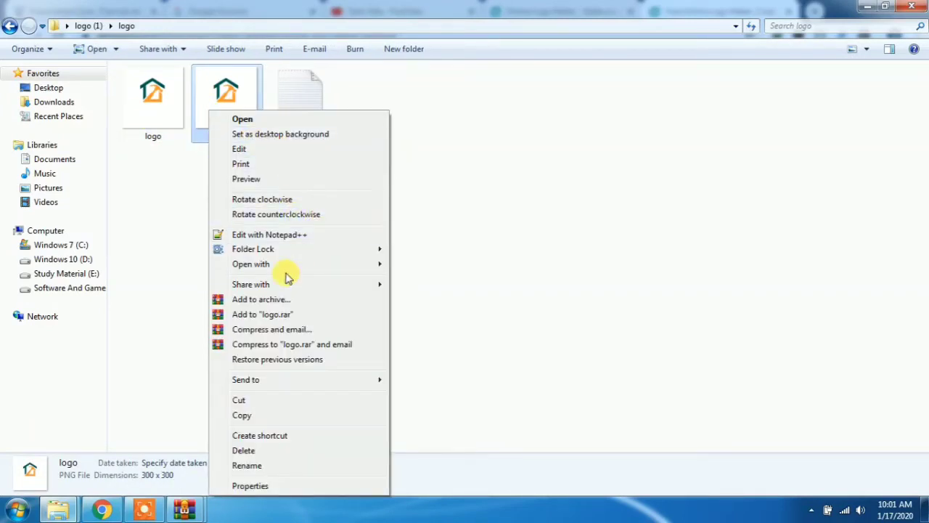
mouse_move(250, 264)
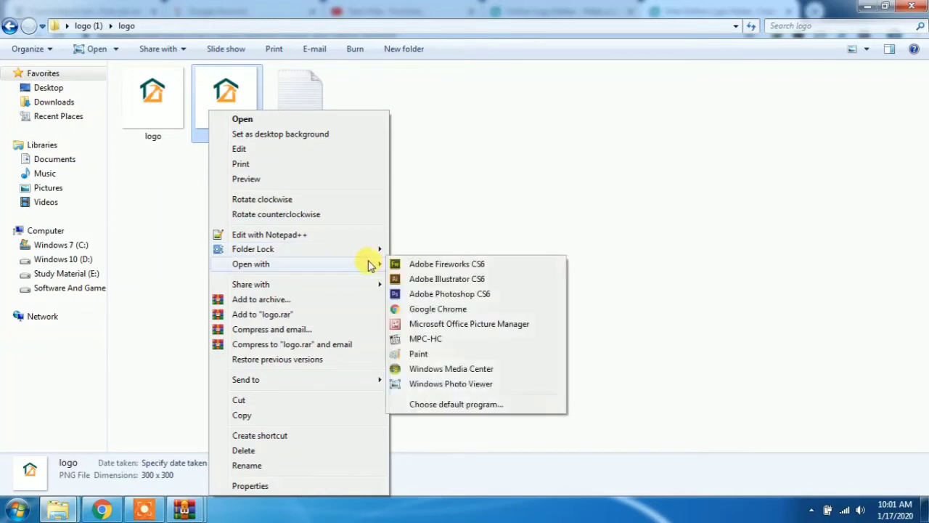
click(440, 295)
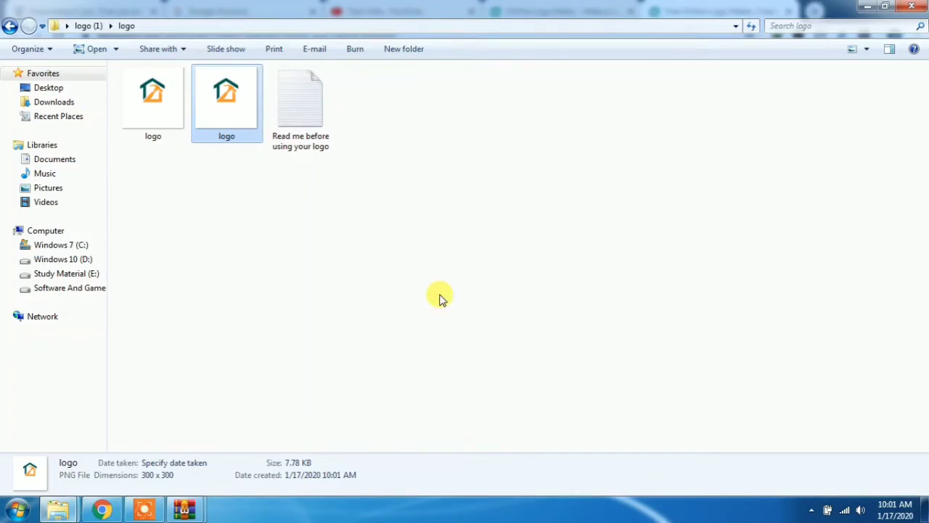
click(440, 297)
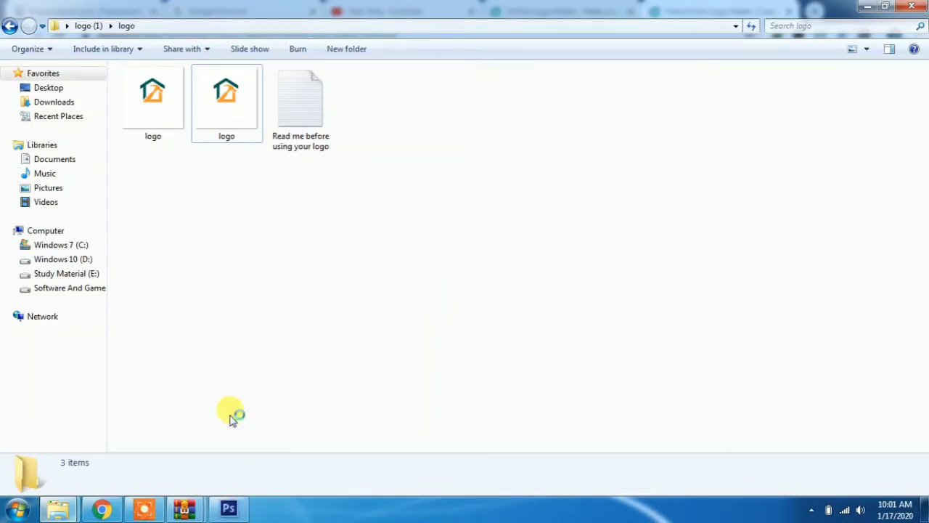
click(226, 506)
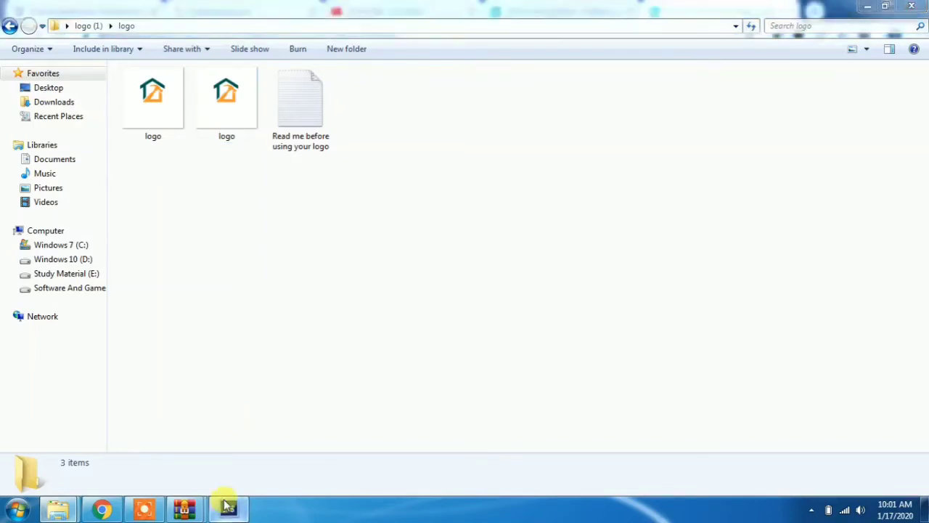
click(867, 5)
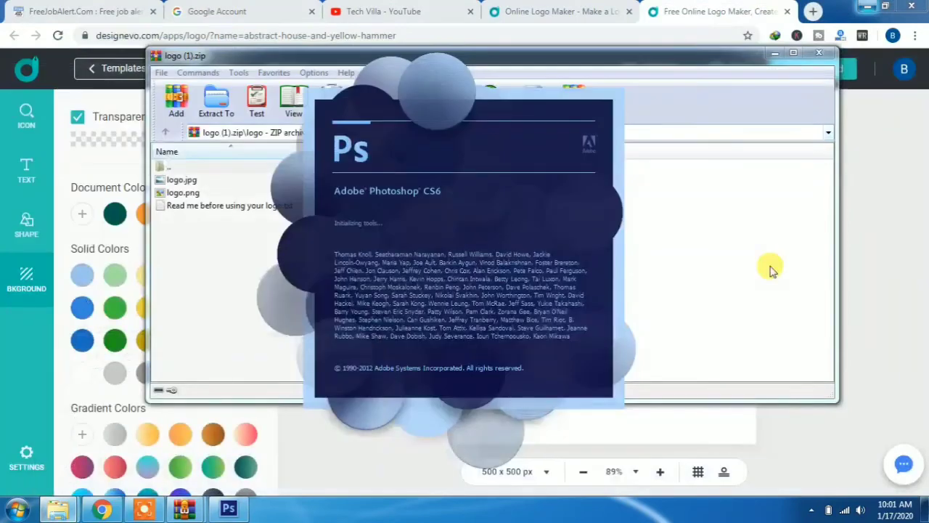
Close both WinRAR windows for logo (1).zip and minimize the DesignEvo browser.
click(821, 53)
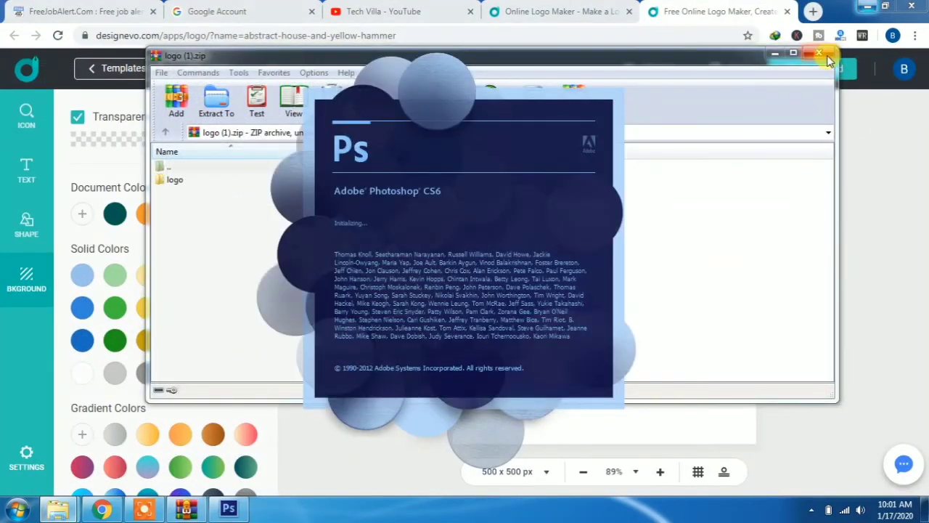
click(819, 53)
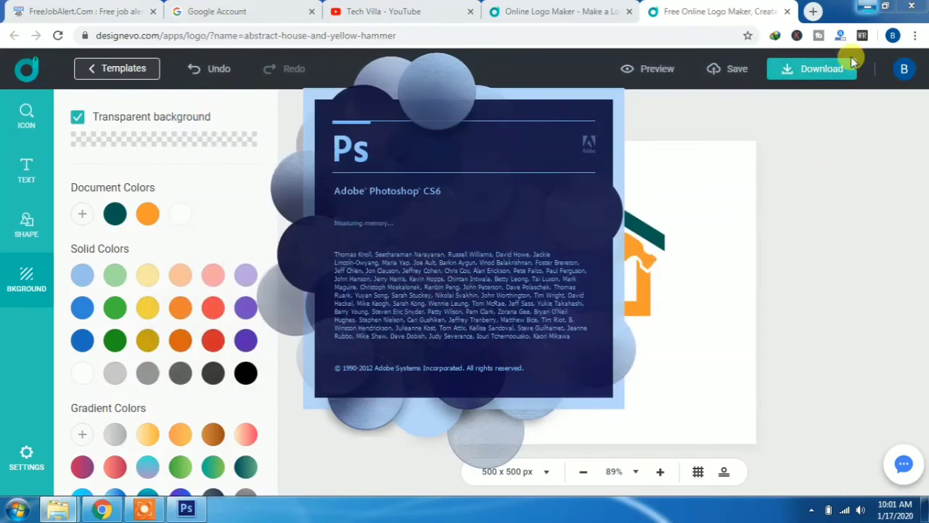
click(866, 7)
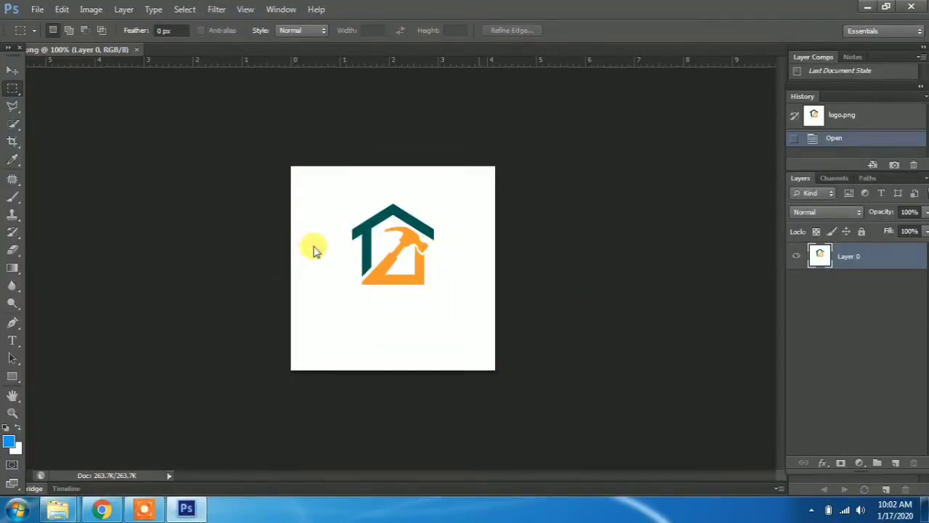
Zoom in twice on the logo's hammer in Photoshop, then quit Photoshop.
click(12, 413)
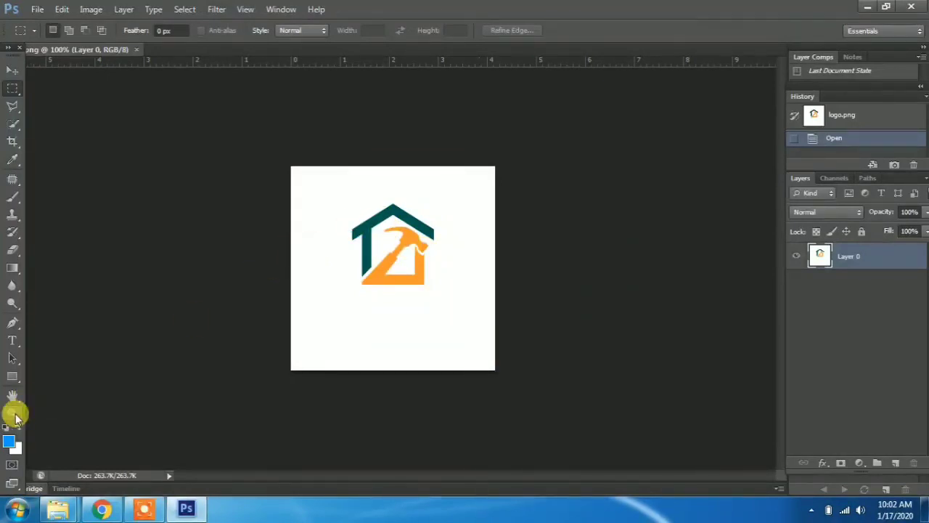
click(414, 252)
click(412, 246)
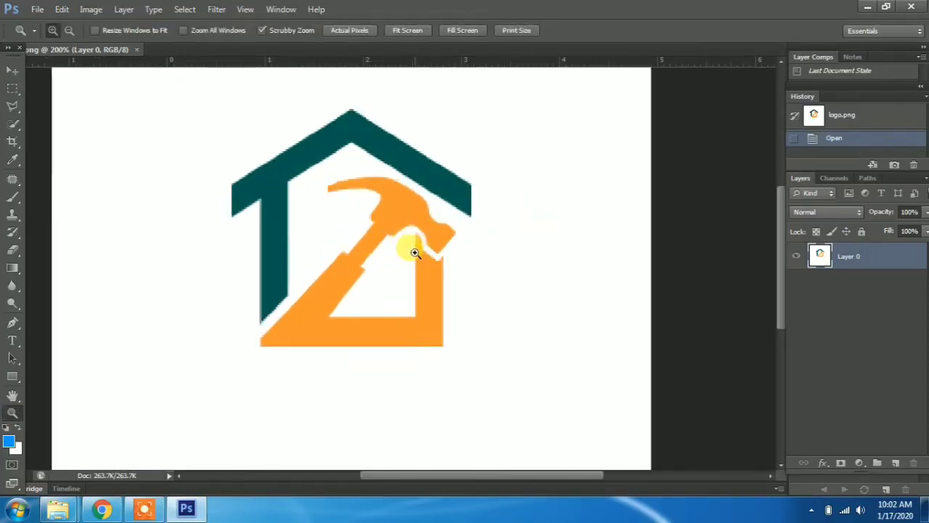
click(911, 7)
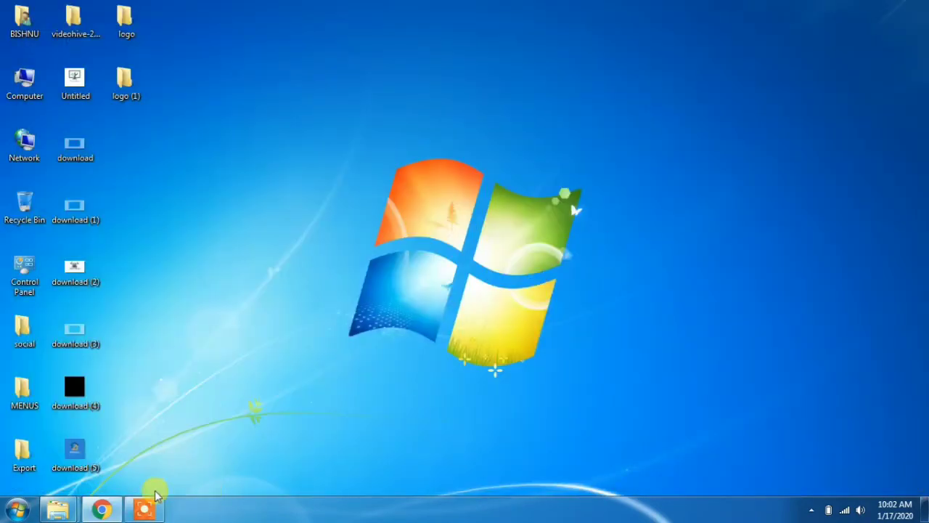
Restore the DesignEvo editor, uncheck Transparent background, then minimize the browser again.
click(103, 511)
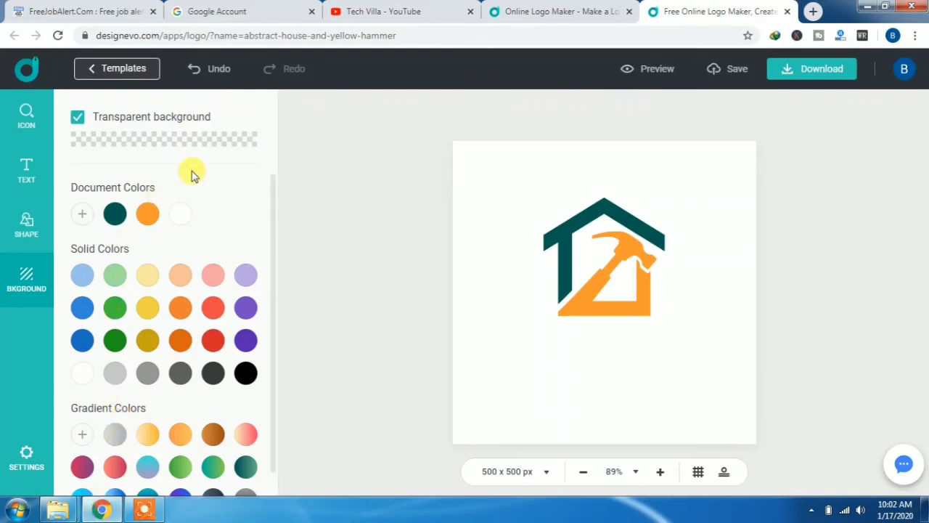
click(183, 219)
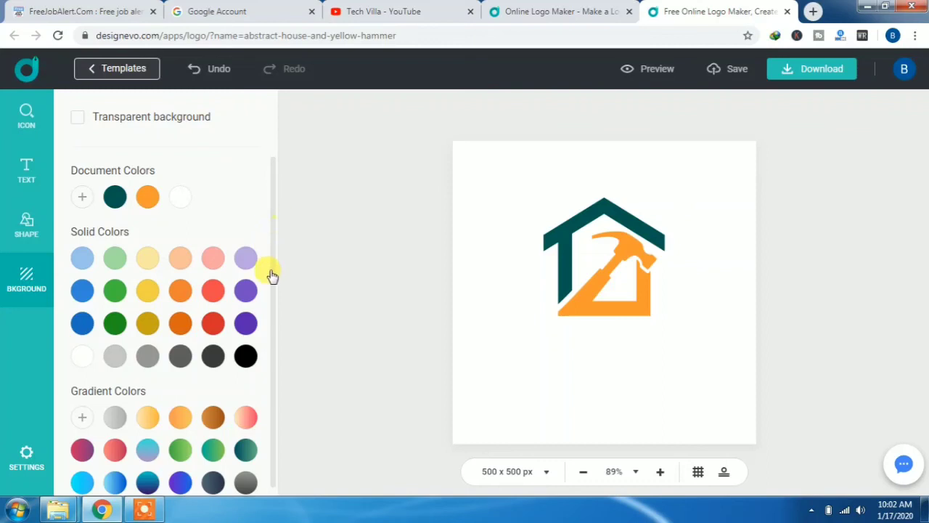
click(27, 454)
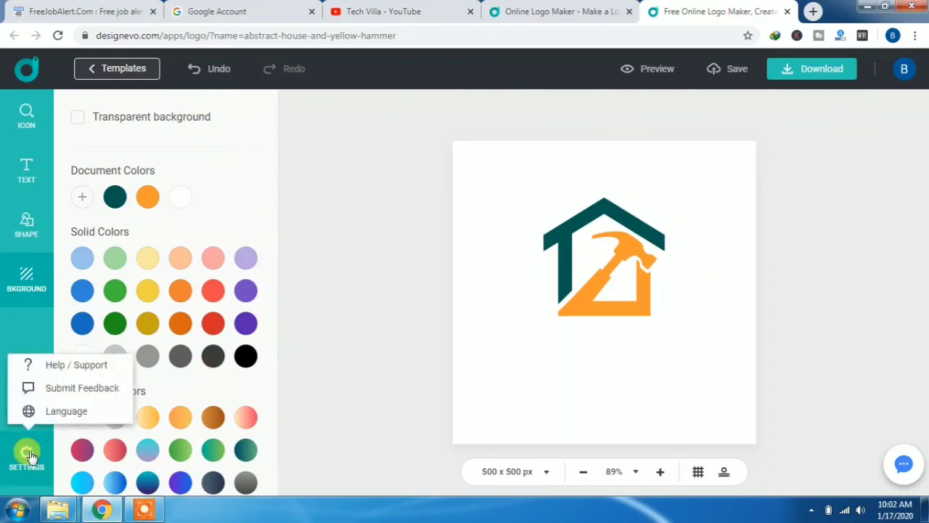
click(353, 213)
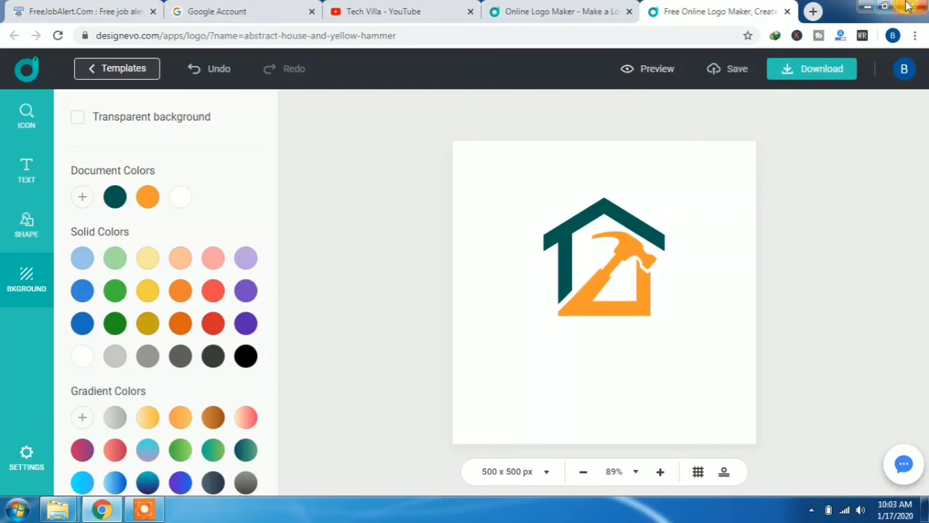
click(865, 7)
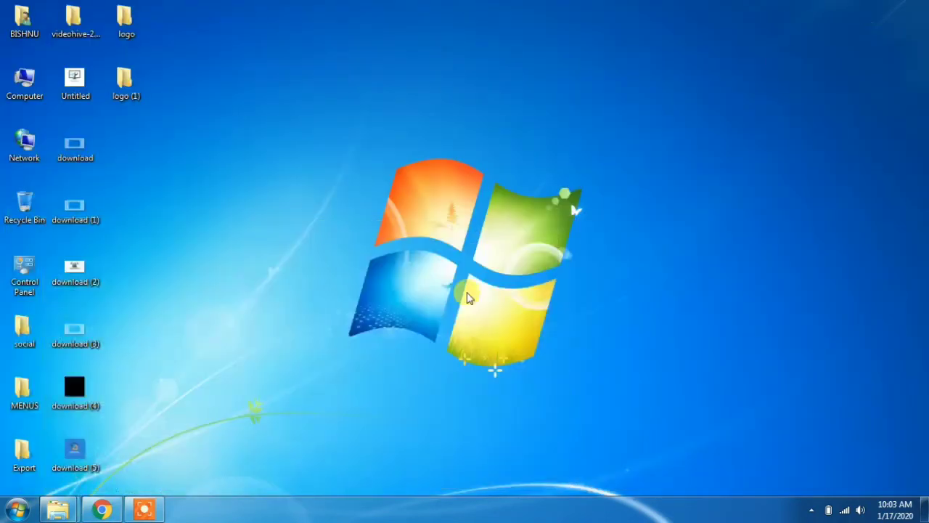
View download (5), the blue-background TECH VILLA house-and-hammer logo, in Windows Photo Viewer.
click(102, 508)
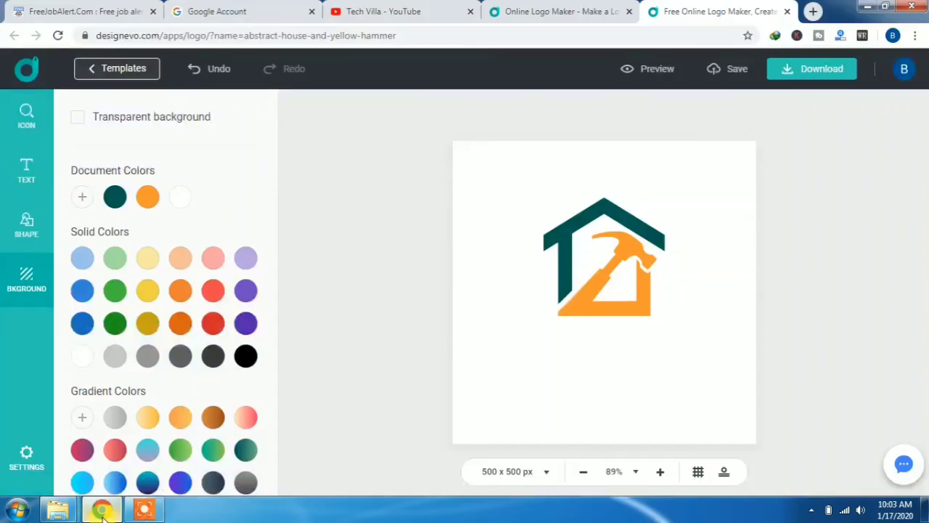
click(864, 7)
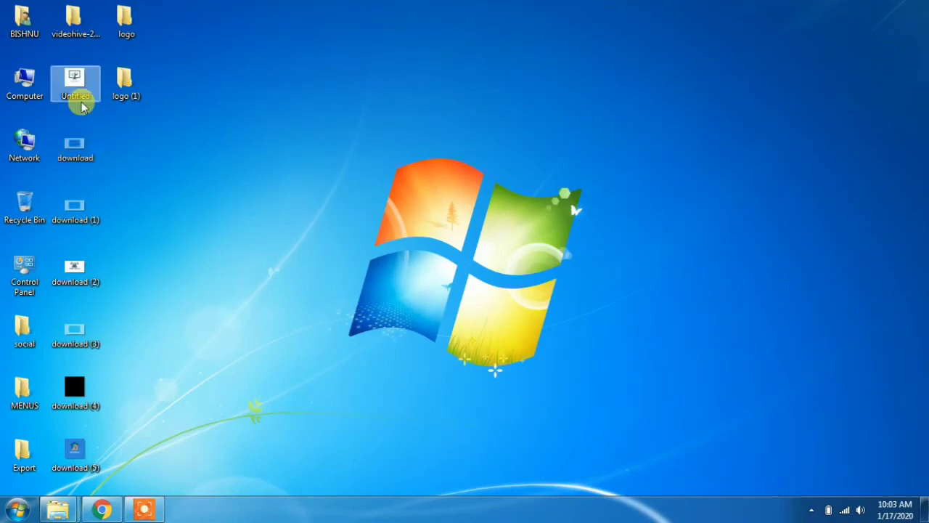
click(78, 447)
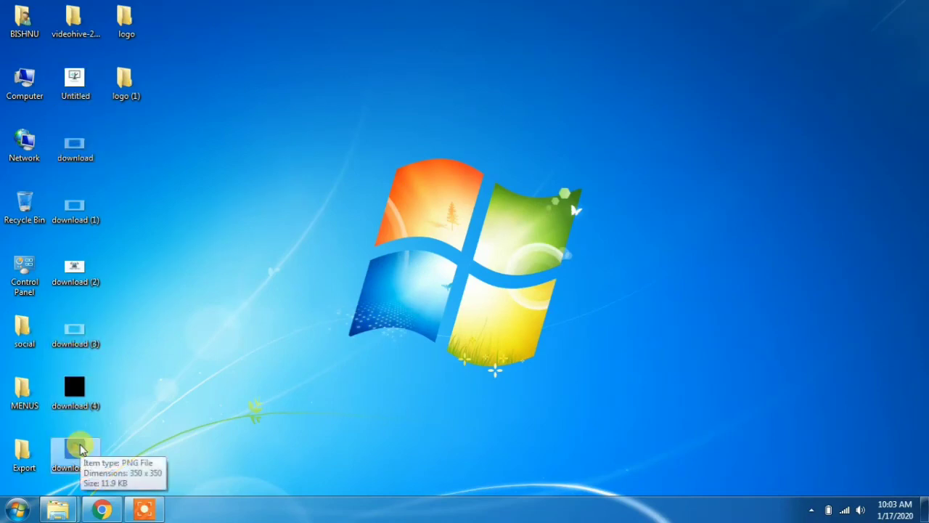
double_click(80, 449)
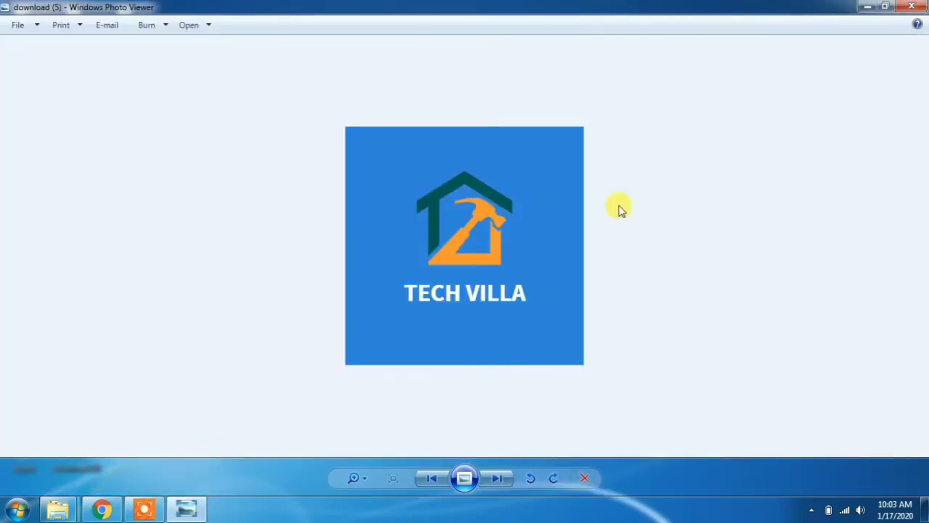